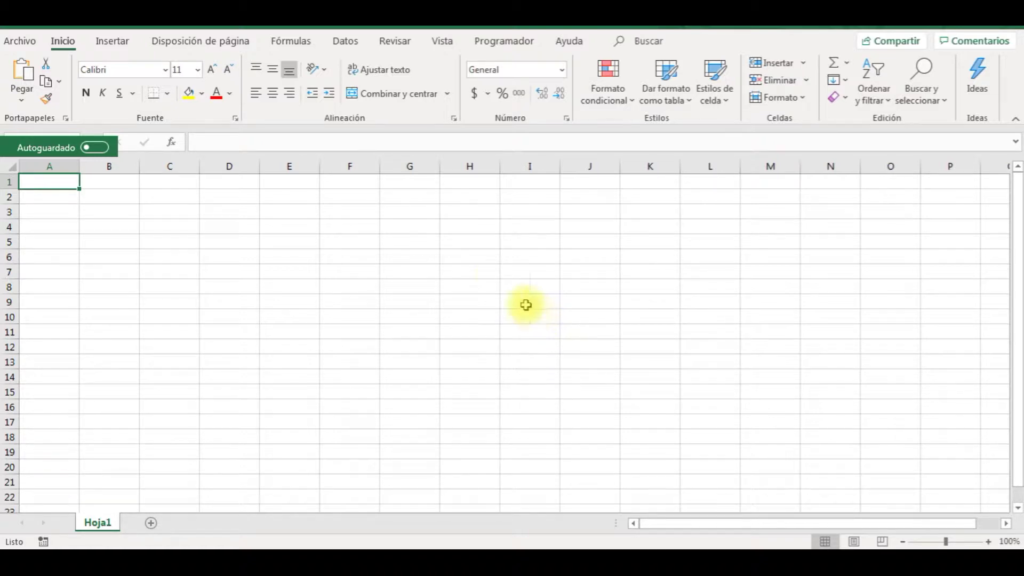
In the browser, copy the first table of the Wikipedia page "Anexo:Volcanes más altos de la Tierra", from the header row through row 11.
left_click(352, 47)
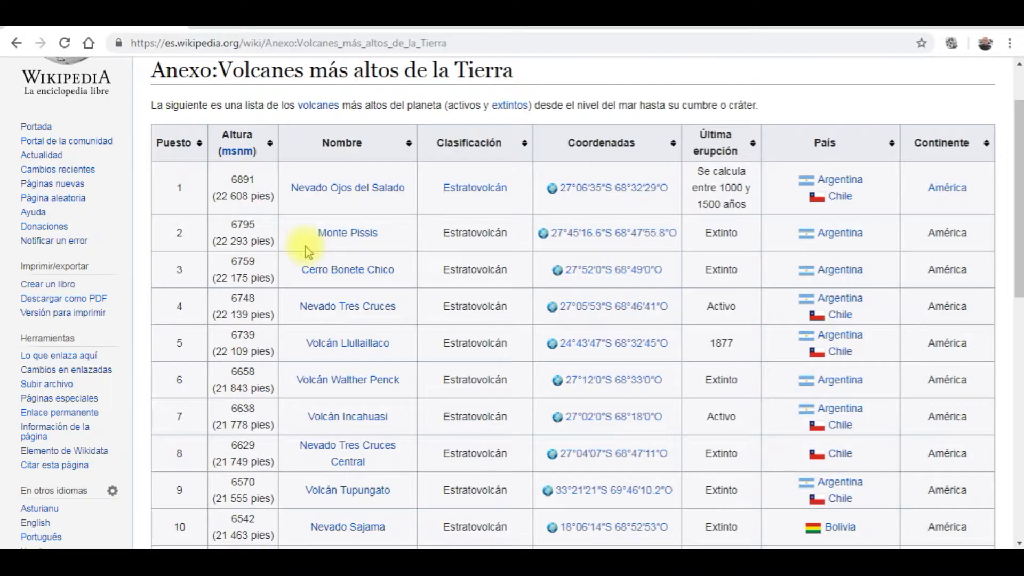
scroll(298, 246, "up", 2)
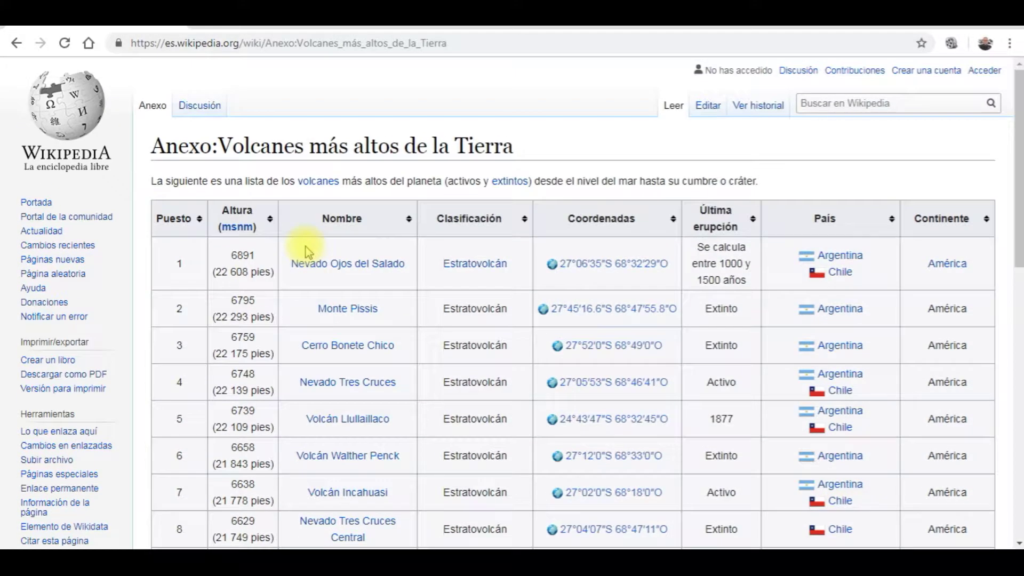
scroll(306, 250, "down", 8)
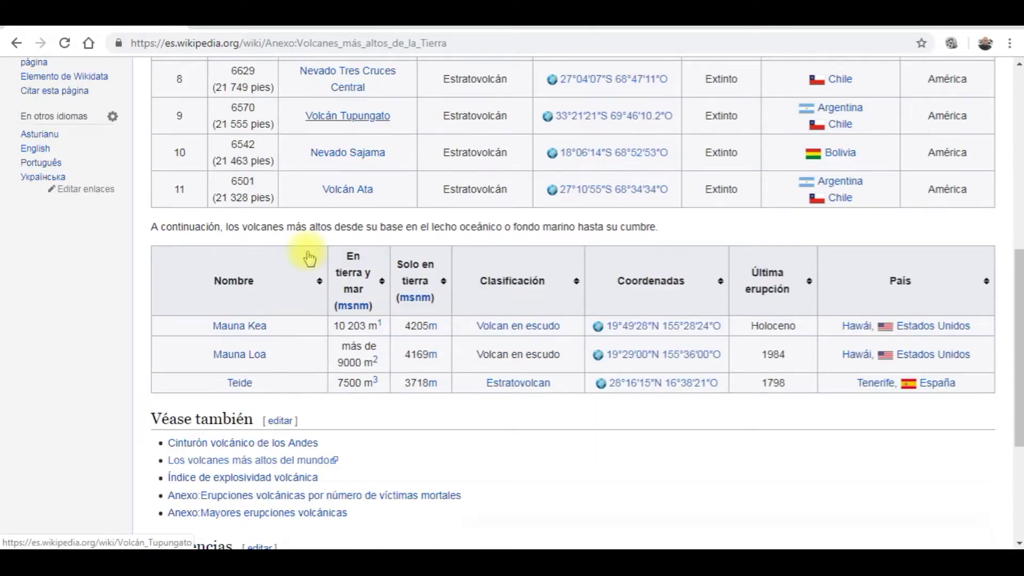
scroll(309, 257, "down", 4)
scroll(309, 258, "up", 9)
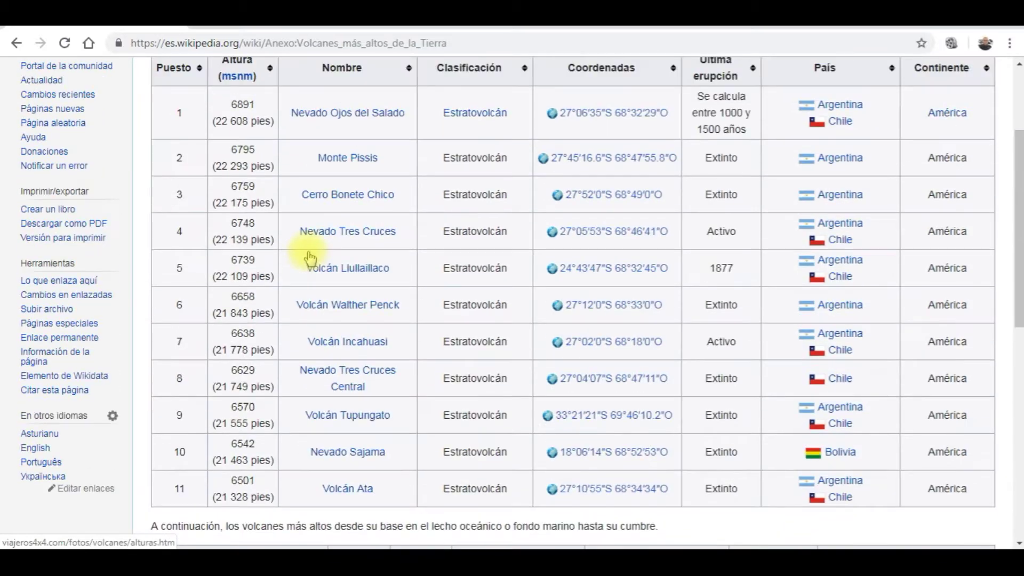
scroll(309, 257, "up", 3)
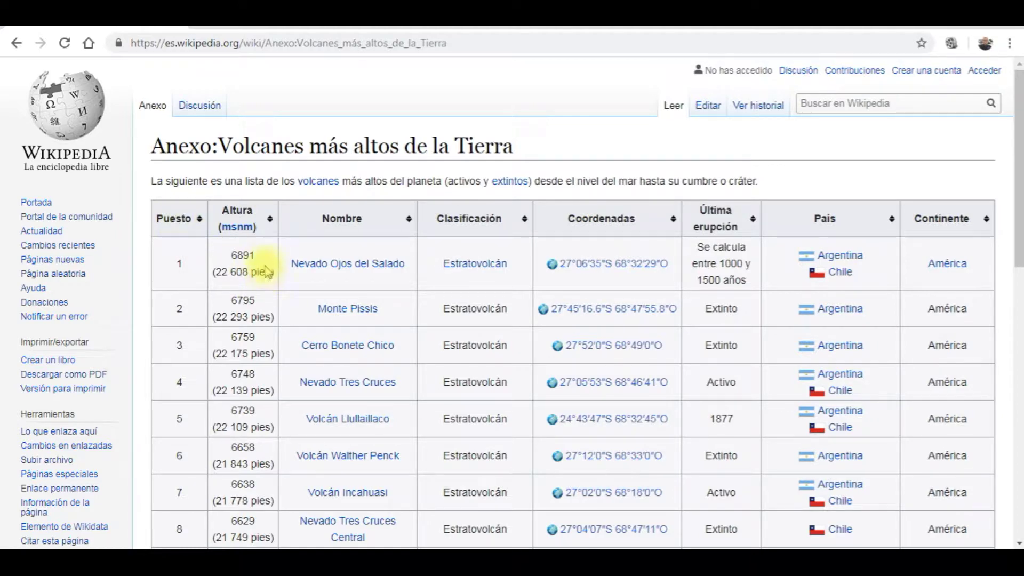
left_click_drag(154, 194, 976, 264)
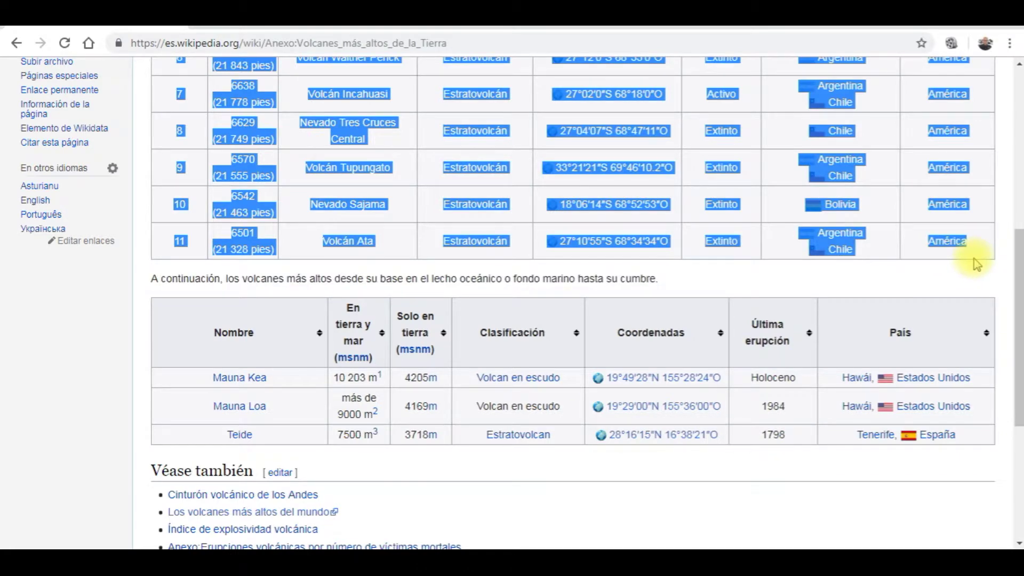
right_click(940, 246)
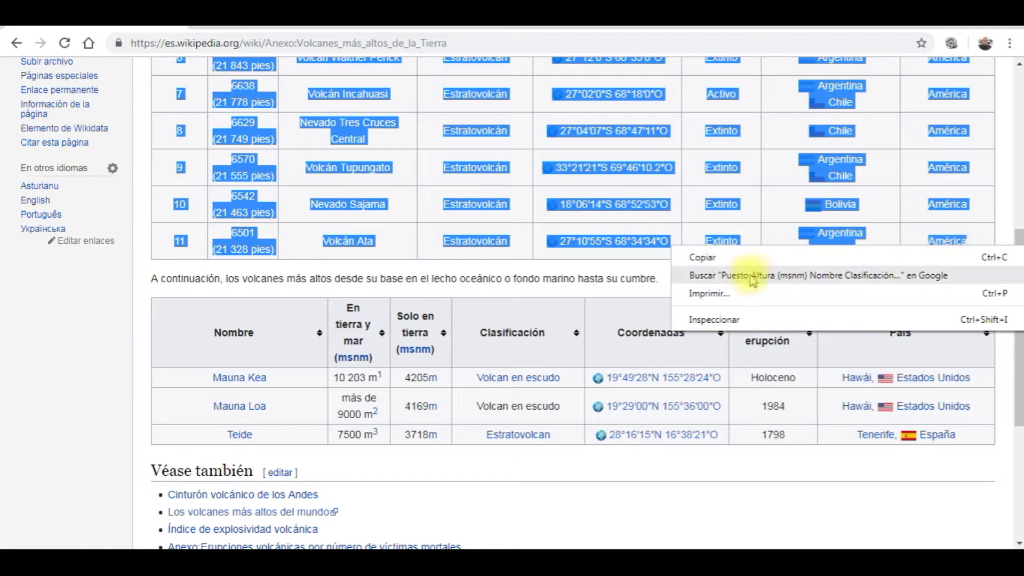
left_click(720, 259)
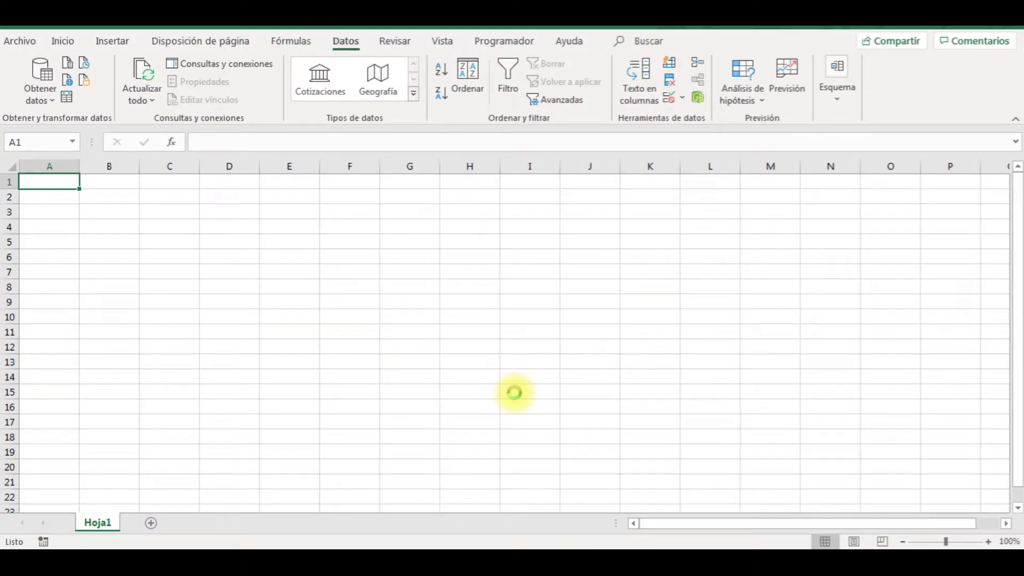
Switch to Excel, paste the copied table at A1 of Hoja1 using the destination formatting, and add a new worksheet.
key("ctrl+v")
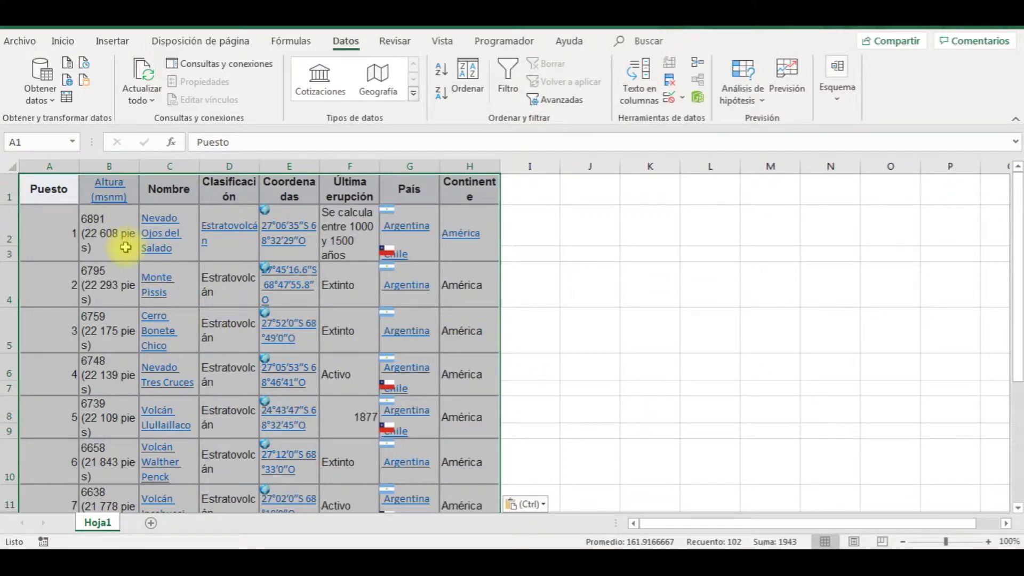
left_click(542, 505)
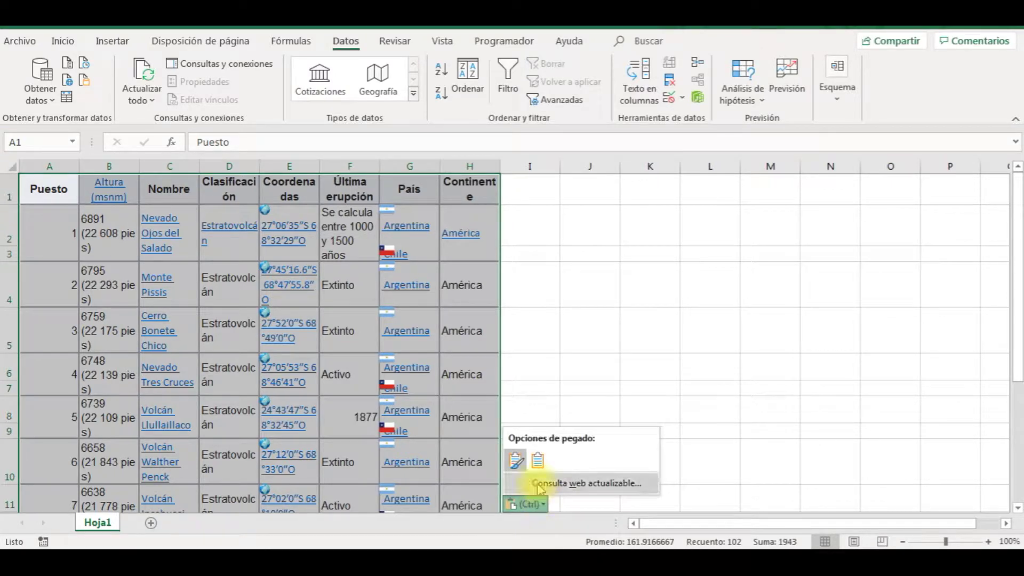
left_click(532, 462)
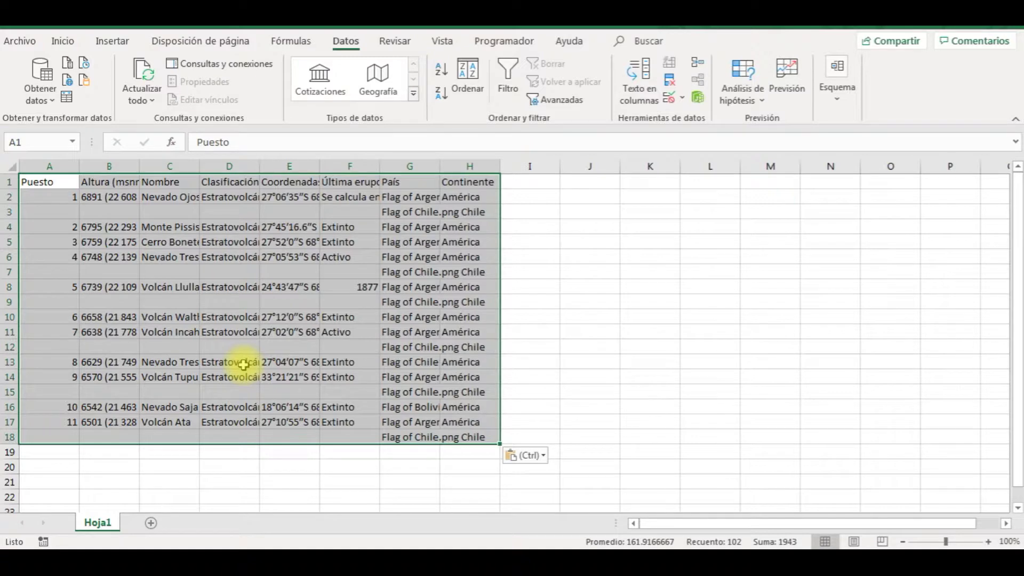
left_click(591, 347)
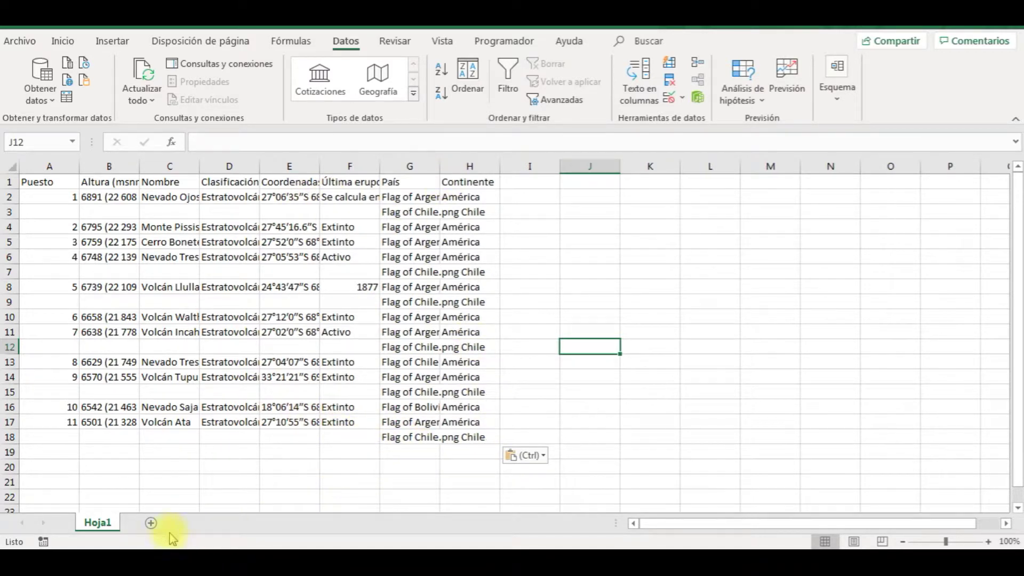
left_click(151, 523)
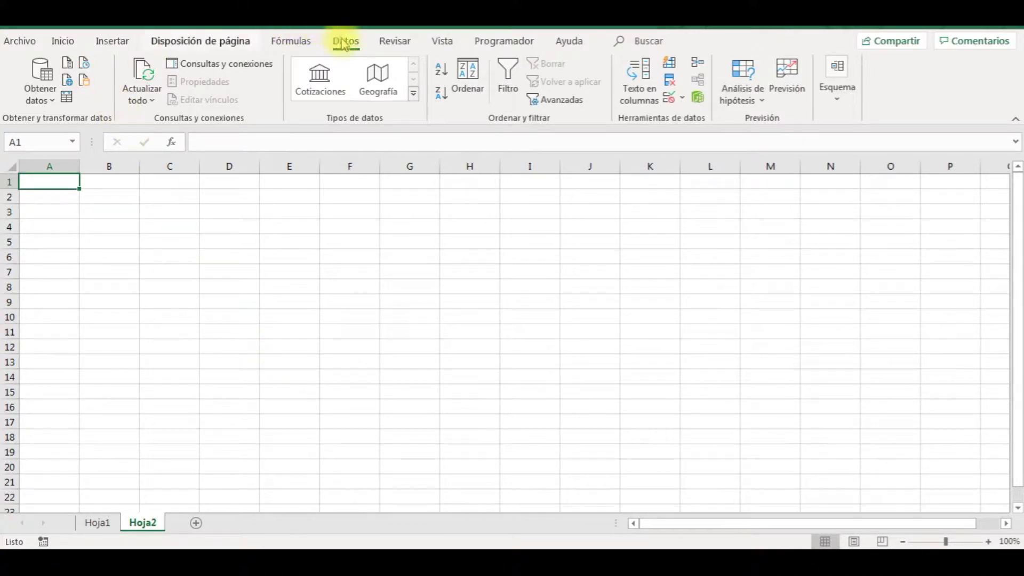
left_click(53, 104)
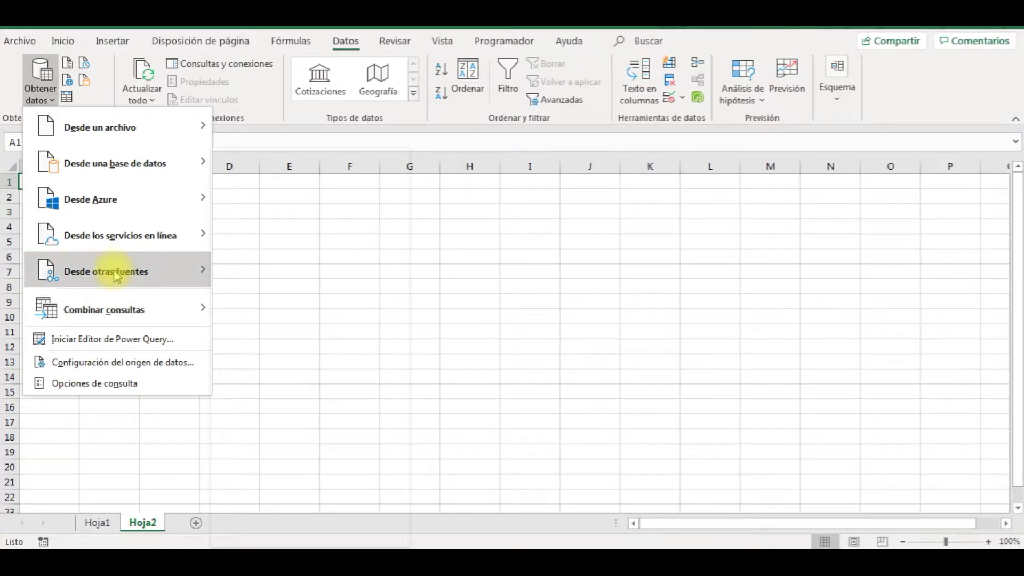
mouse_move(117, 276)
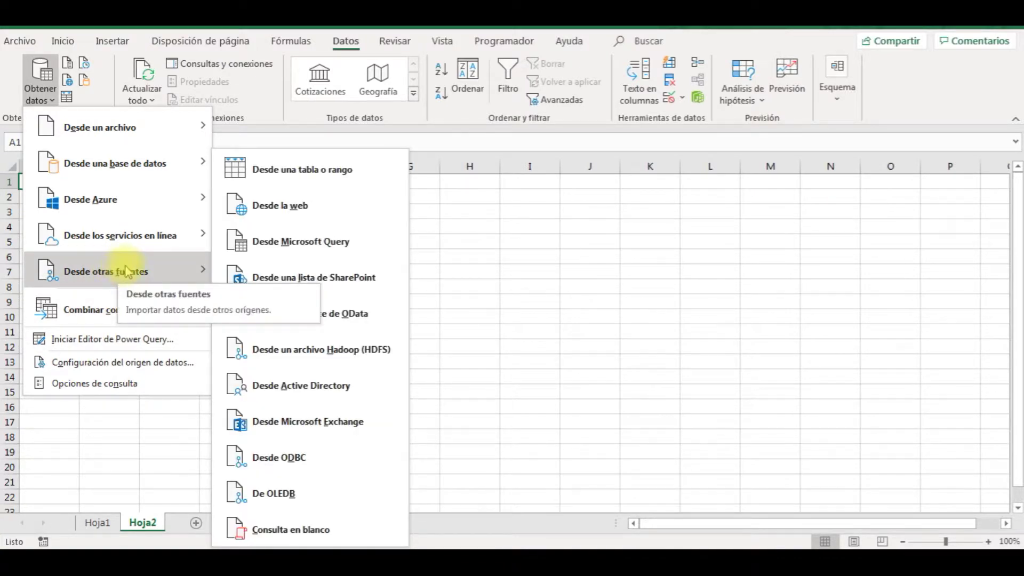
left_click(590, 561)
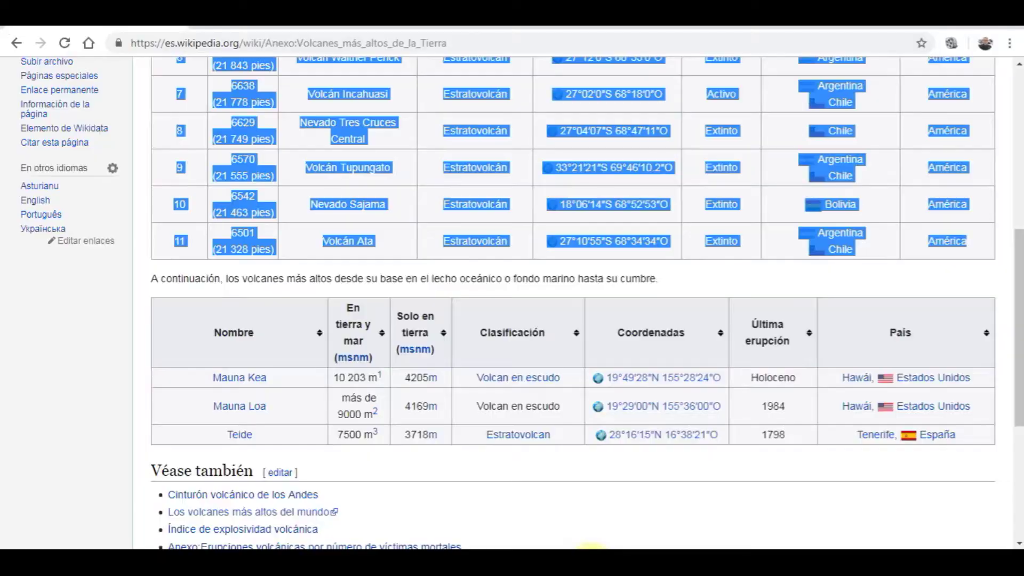
scroll(464, 261, "up", 7)
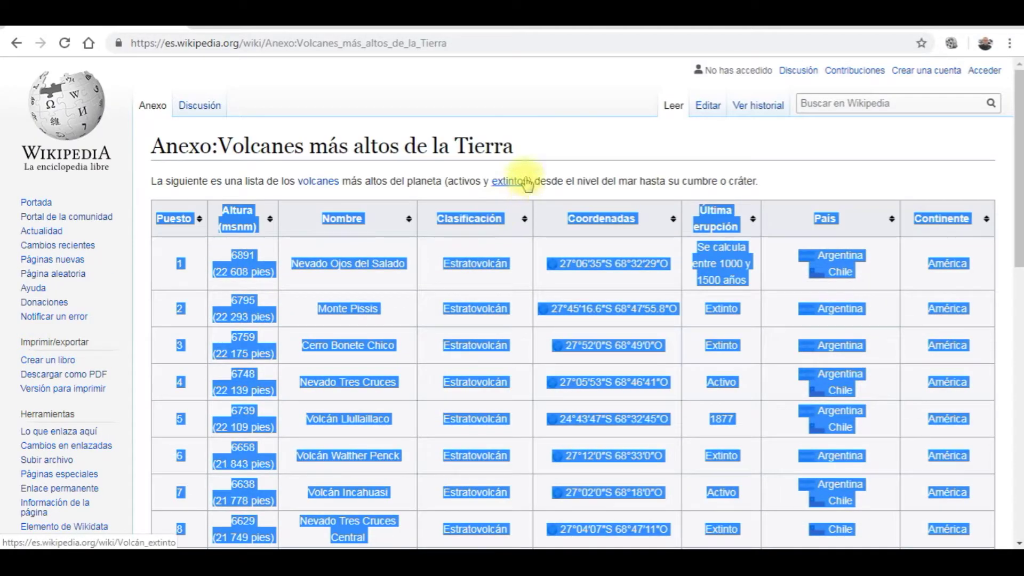
left_click(545, 132)
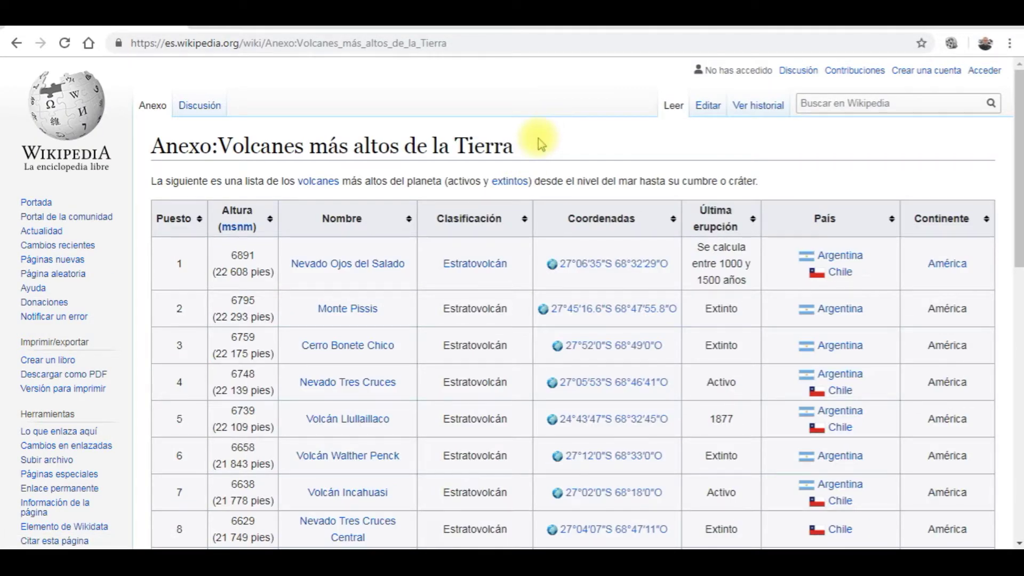
left_click(576, 562)
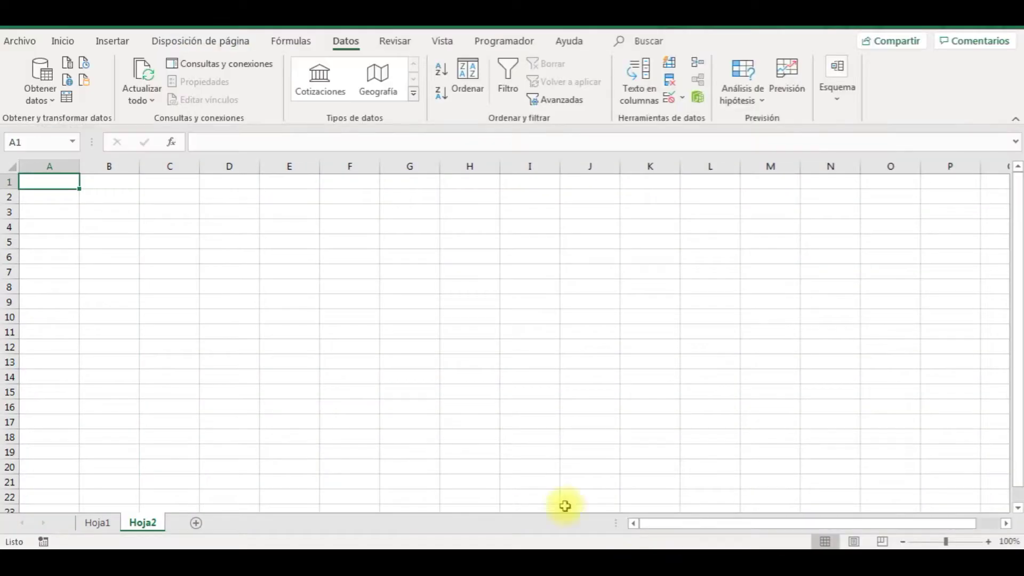
Start a basic data import from the web on Hoja2, ready for the source URL.
left_click(51, 102)
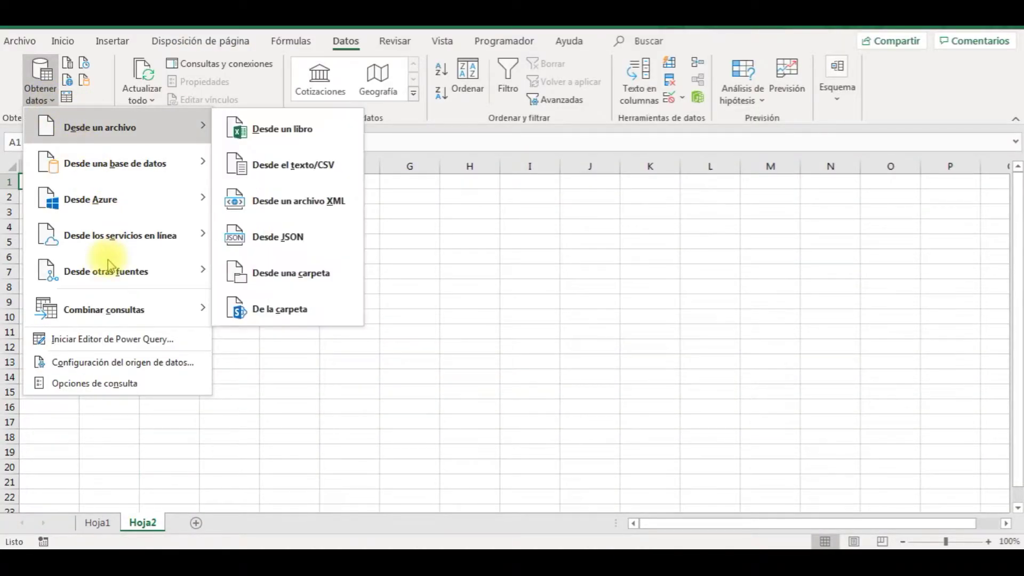
mouse_move(109, 276)
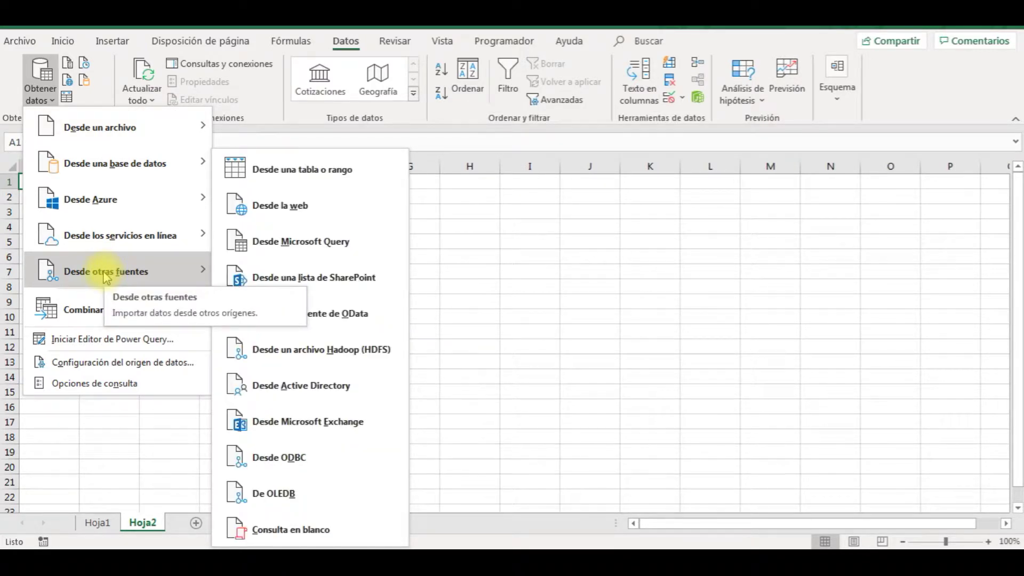
left_click(292, 213)
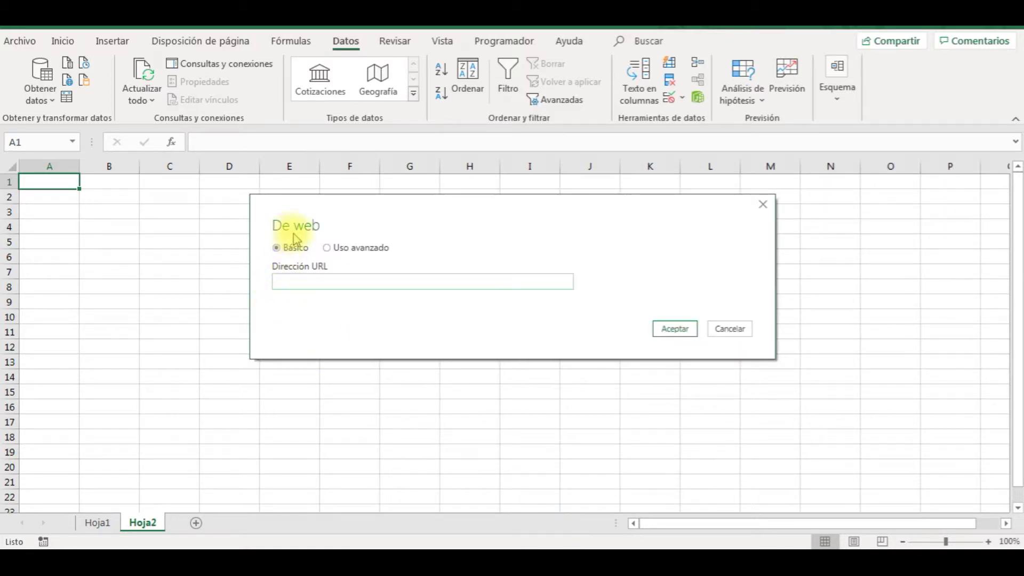
left_click(277, 281)
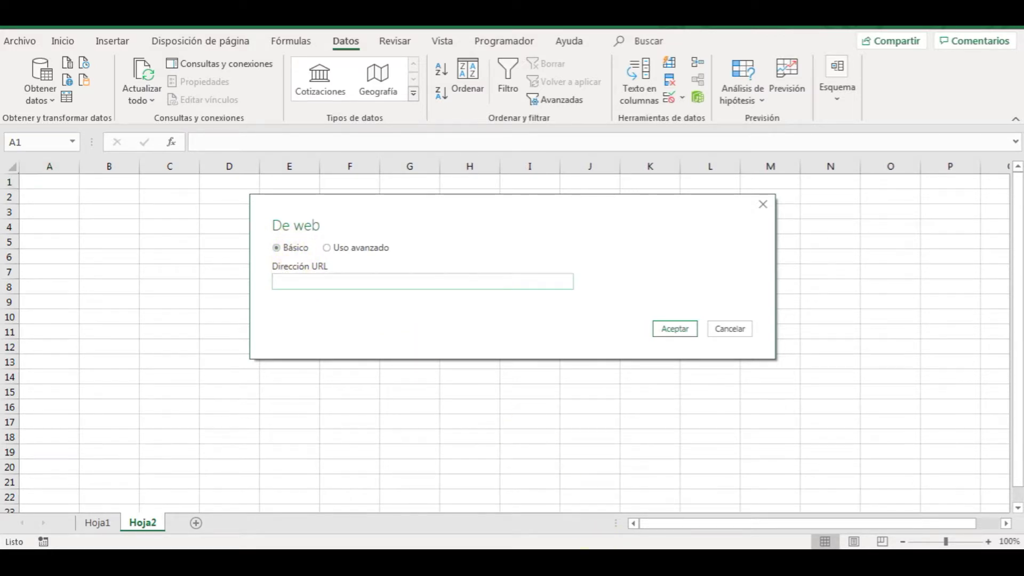
Switch to the browser, copy the full address of the Wikipedia volcano page, and return to Excel's web import dialog.
key("alt+Tab")
left_click(229, 41)
right_click(231, 42)
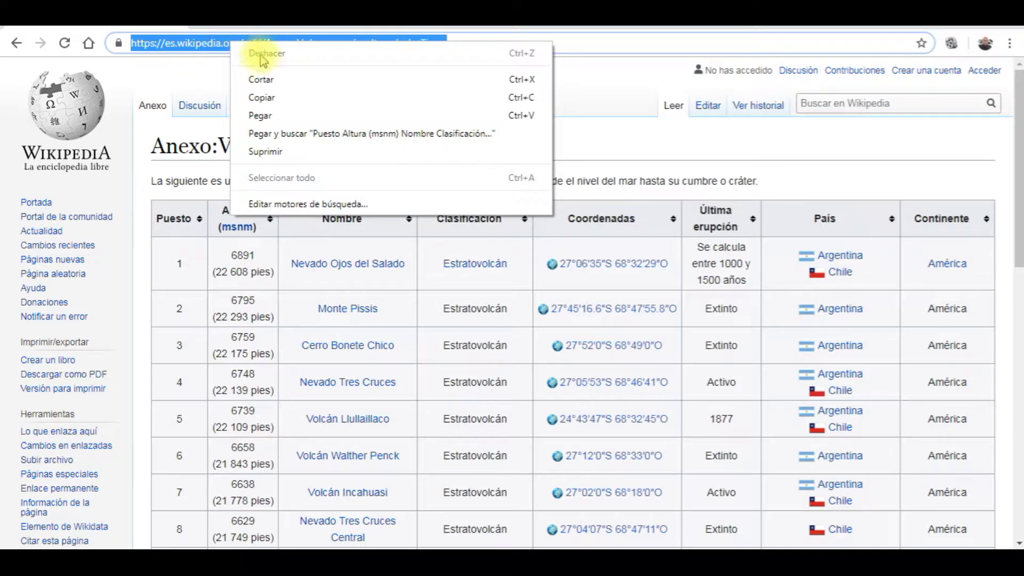
left_click(261, 98)
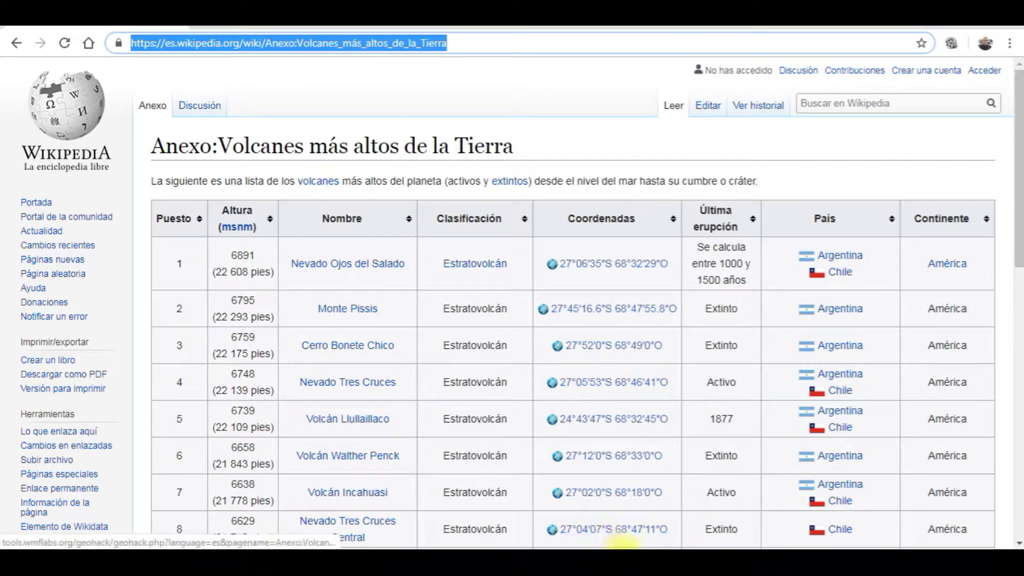
left_click(646, 547)
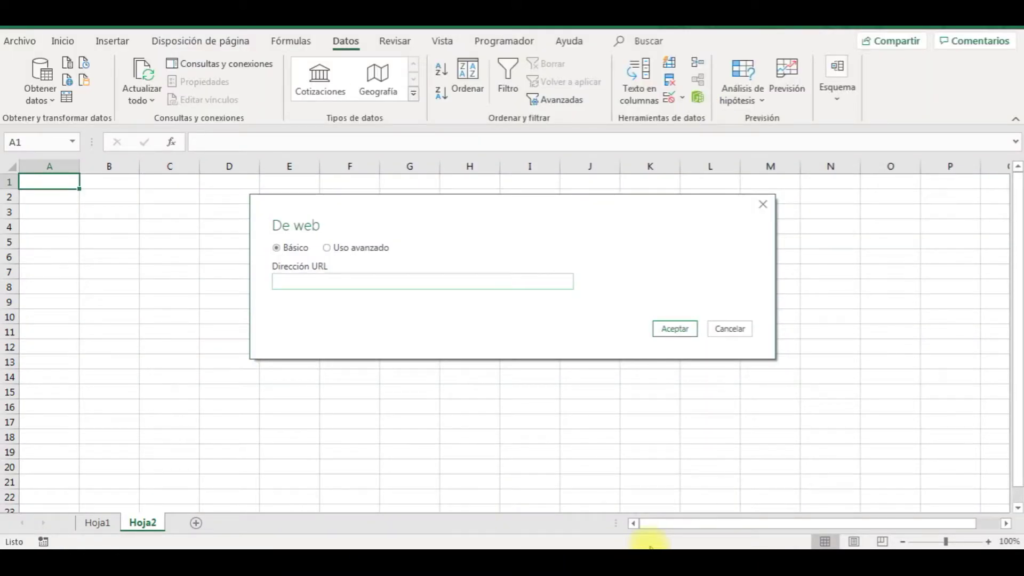
type("https://es.wikipedia.org/wiki/Anexo:Volcanes_m%C3%A1s_altos_de_la_Tierra")
left_click(687, 335)
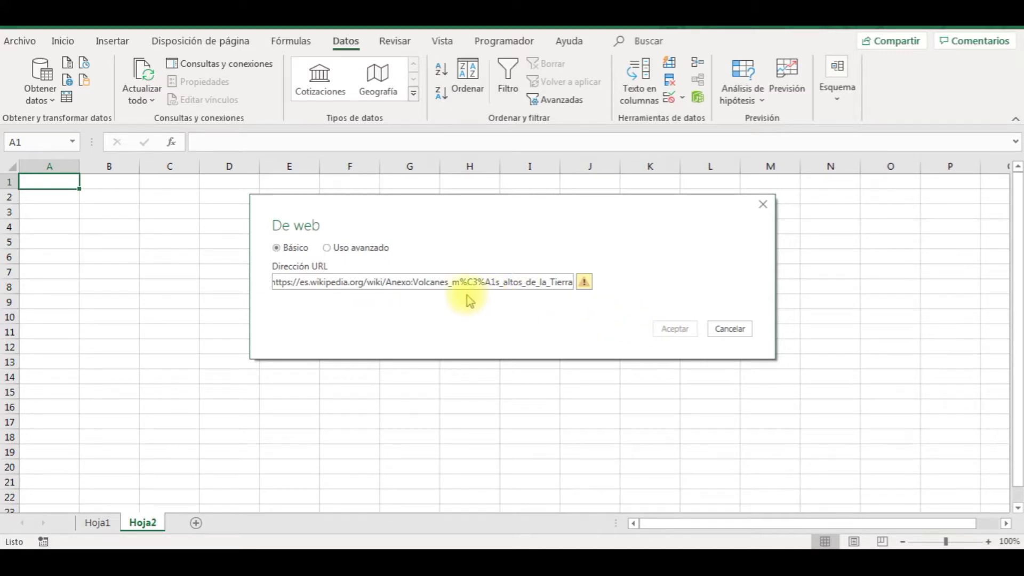
left_click(453, 282)
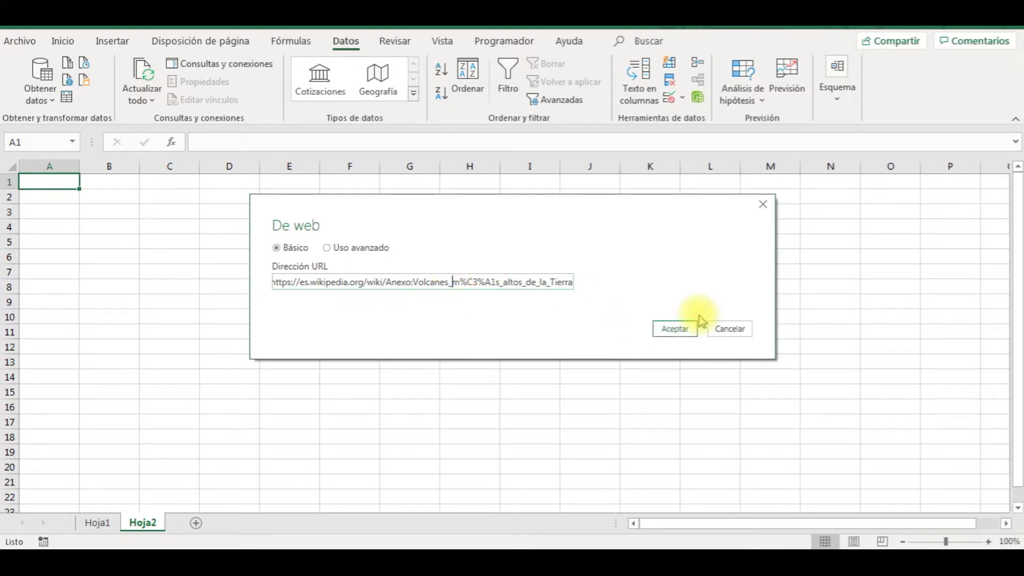
left_click(675, 328)
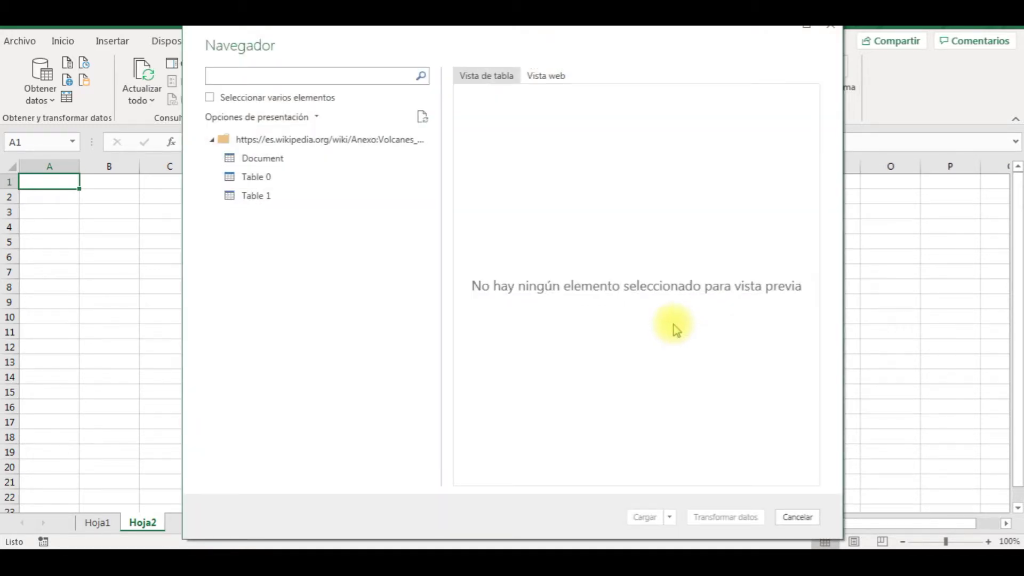
Preview the Document, Table 0 and Table 1 items found on the web page and select Table 0.
left_click_drag(355, 31, 354, 62)
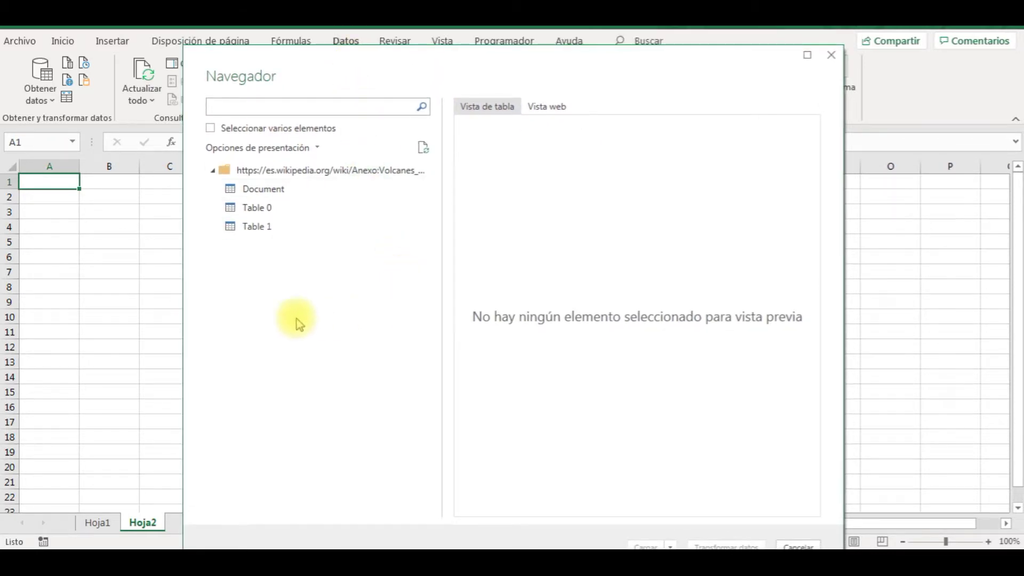
left_click(267, 191)
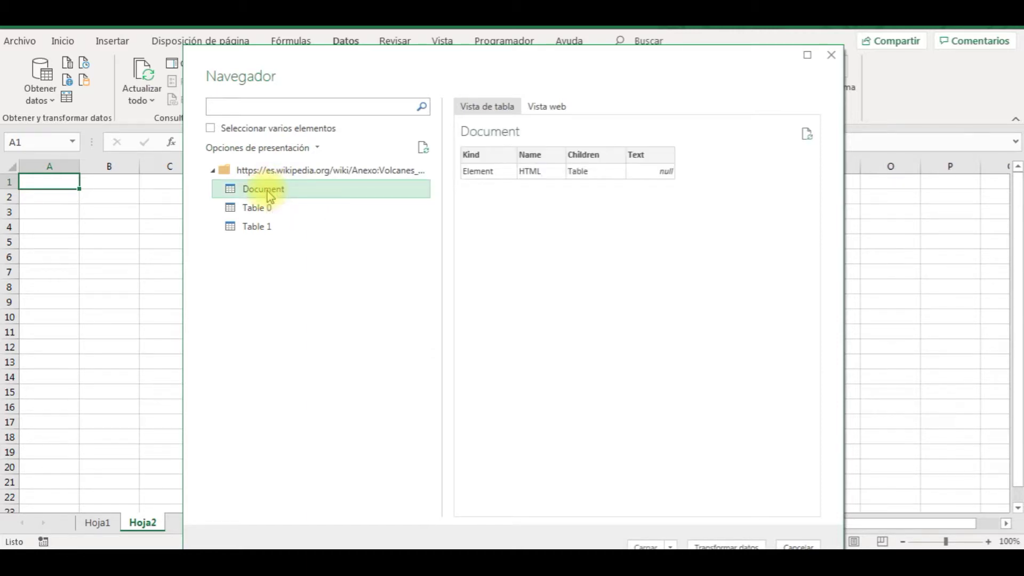
left_click(259, 209)
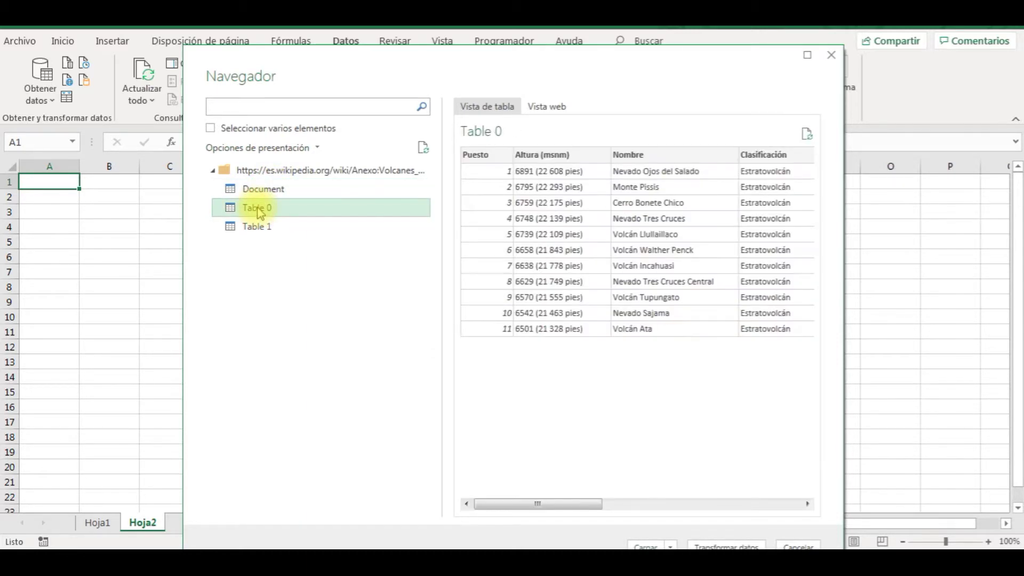
mouse_move(532, 508)
left_mouse_down()
mouse_move(777, 502)
mouse_move(692, 493)
mouse_move(533, 503)
left_mouse_up()
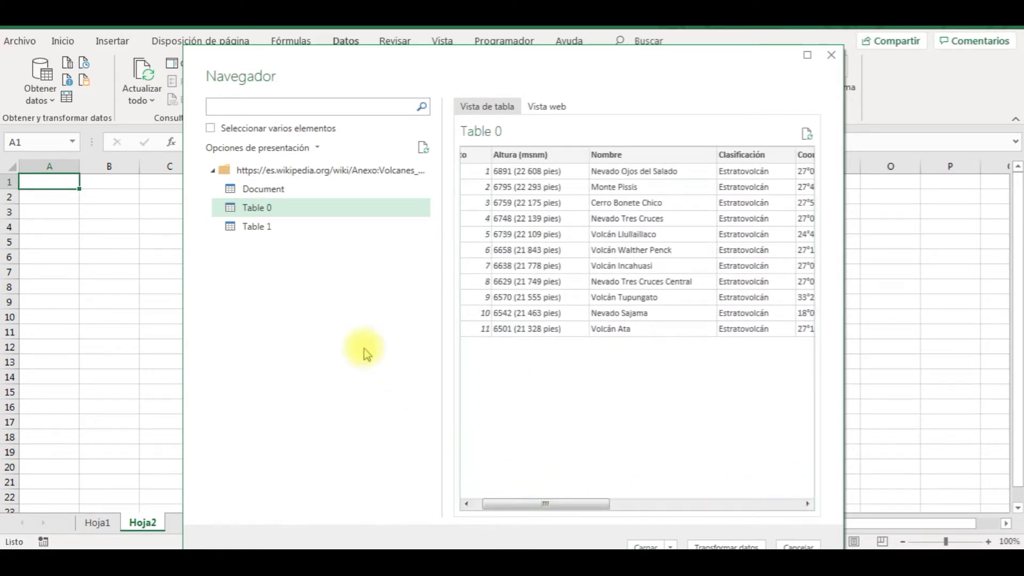
left_click(257, 226)
mouse_move(527, 501)
left_mouse_down()
mouse_move(749, 515)
mouse_move(521, 499)
left_mouse_up()
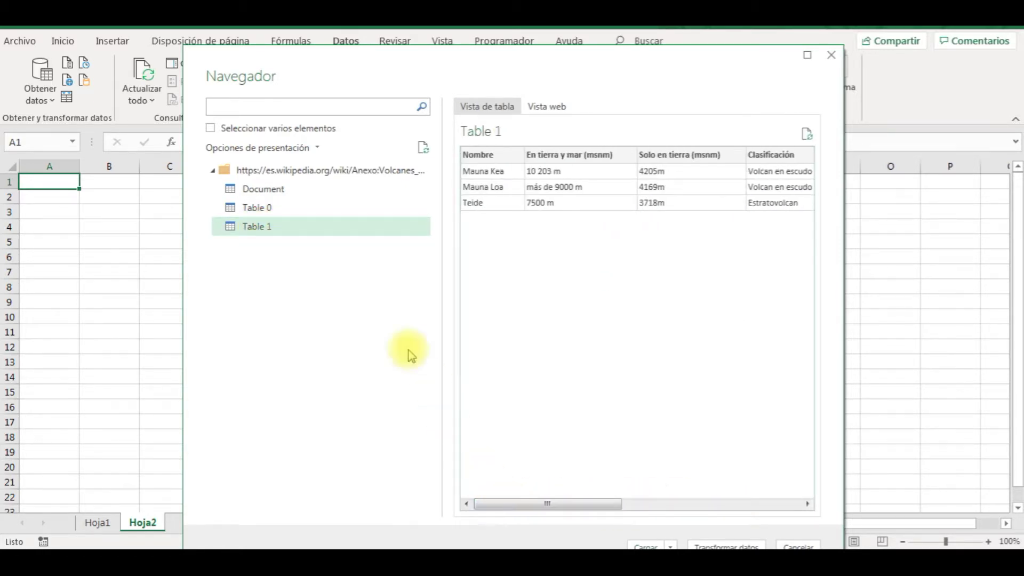
left_click(258, 209)
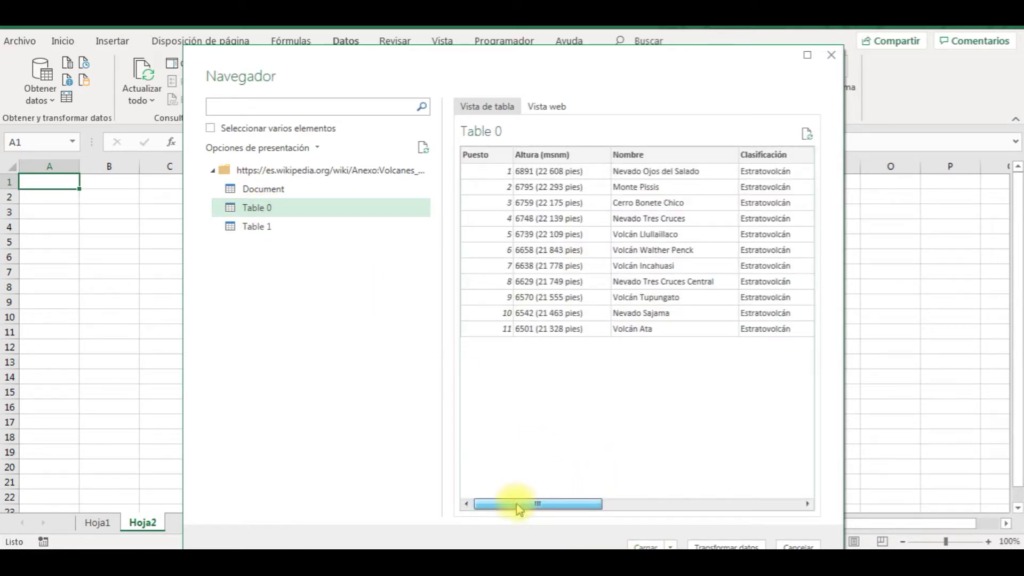
Switch to the browser to compare the volcano table on the Wikipedia page with the Table 0 preview, and return to Excel.
key("alt+Tab")
scroll(523, 344, "down", 3)
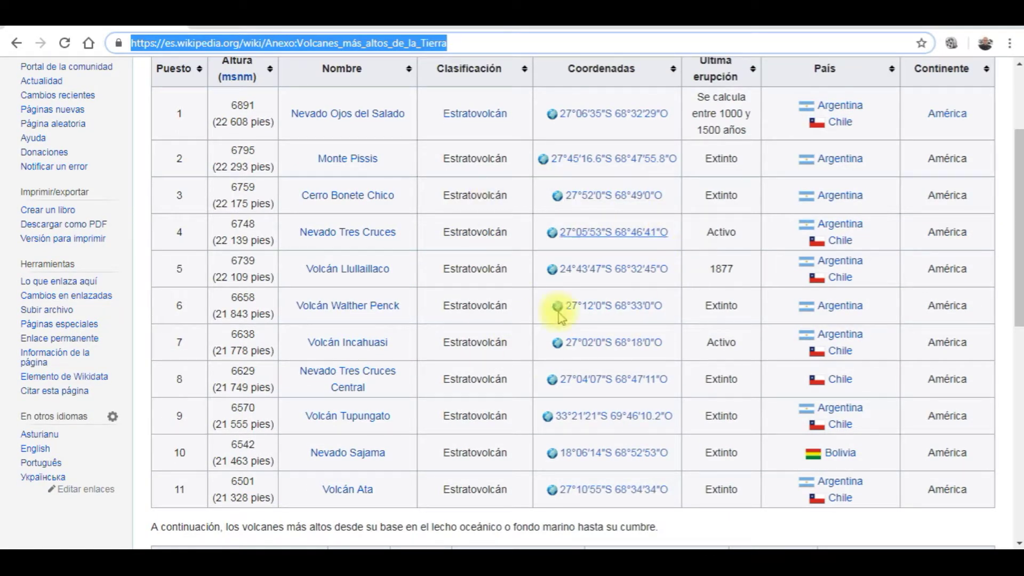
left_click(629, 547)
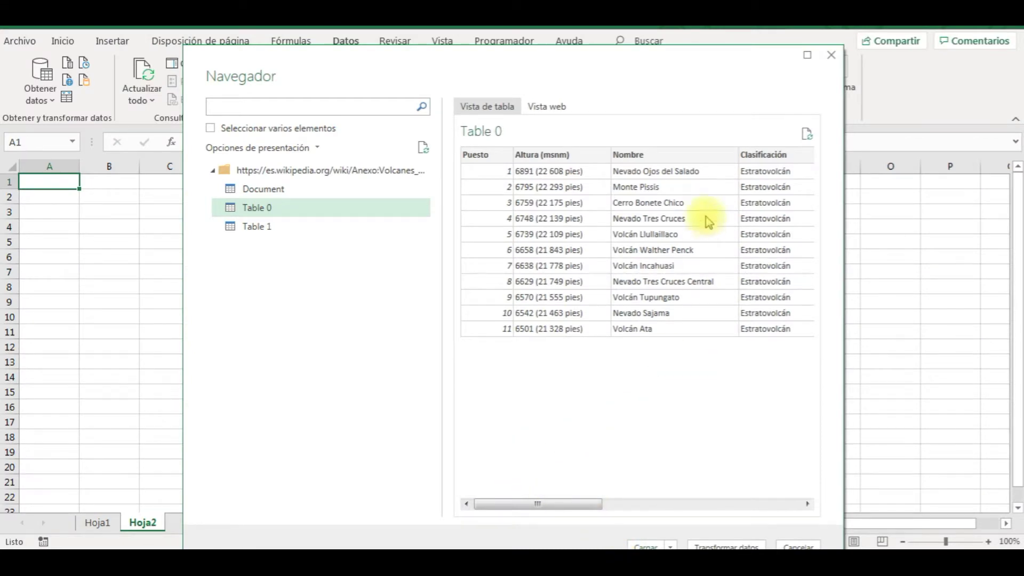
Open Table 0 for data transformation in the Power Query Editor, maximize the editor and review the table's columns.
left_click_drag(651, 66, 647, 51)
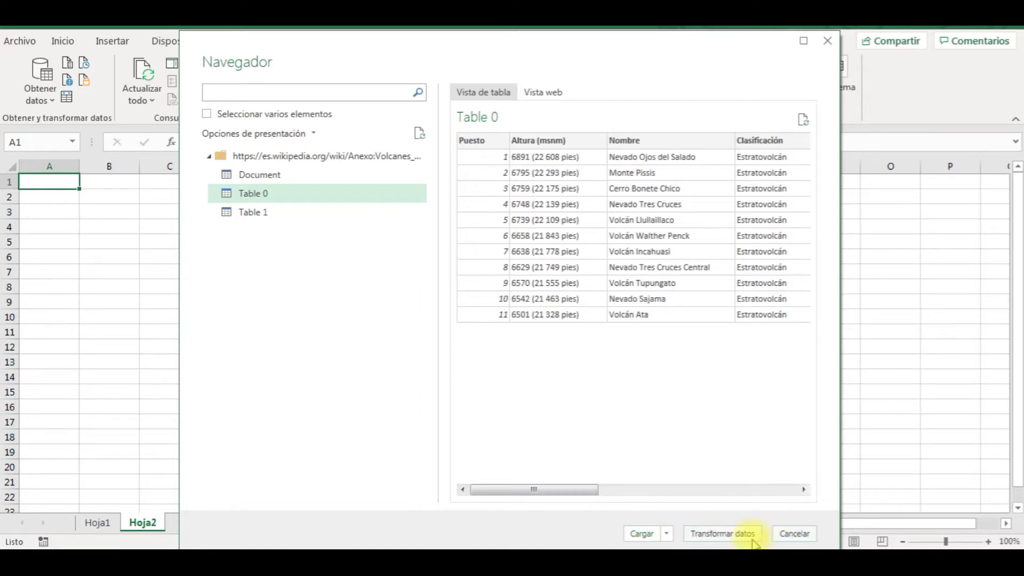
left_click(723, 534)
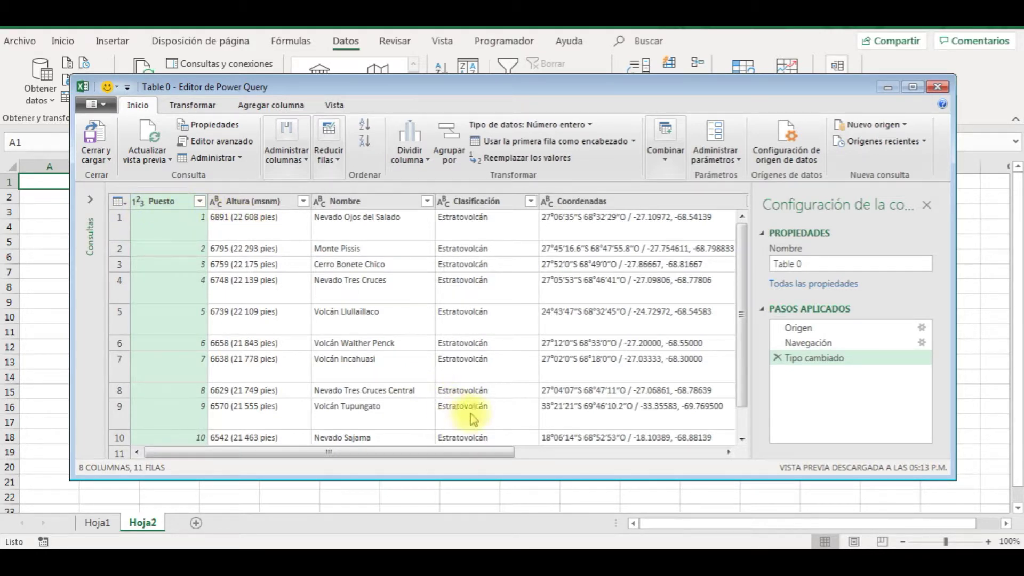
left_click_drag(469, 452, 595, 463)
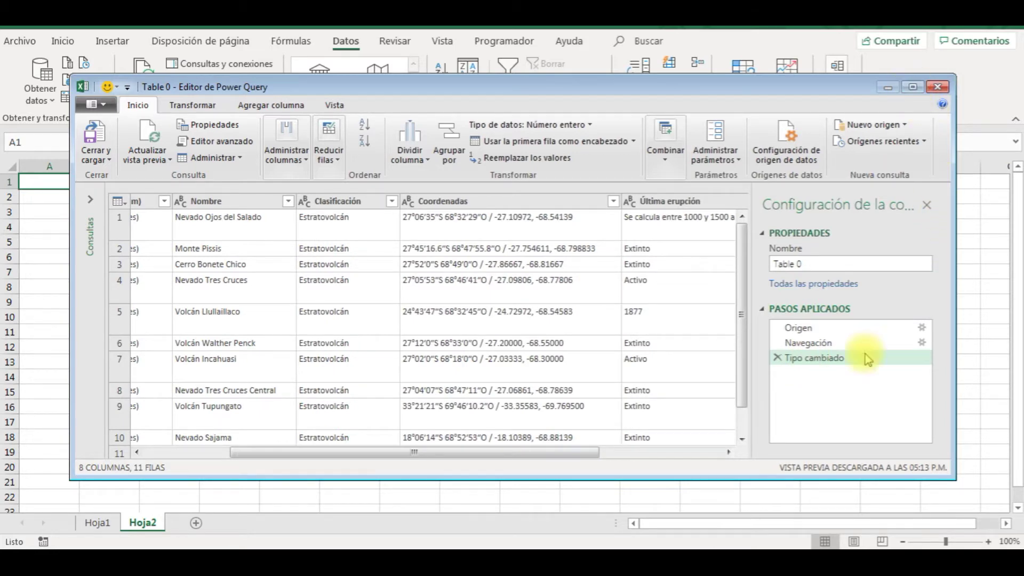
left_click(912, 87)
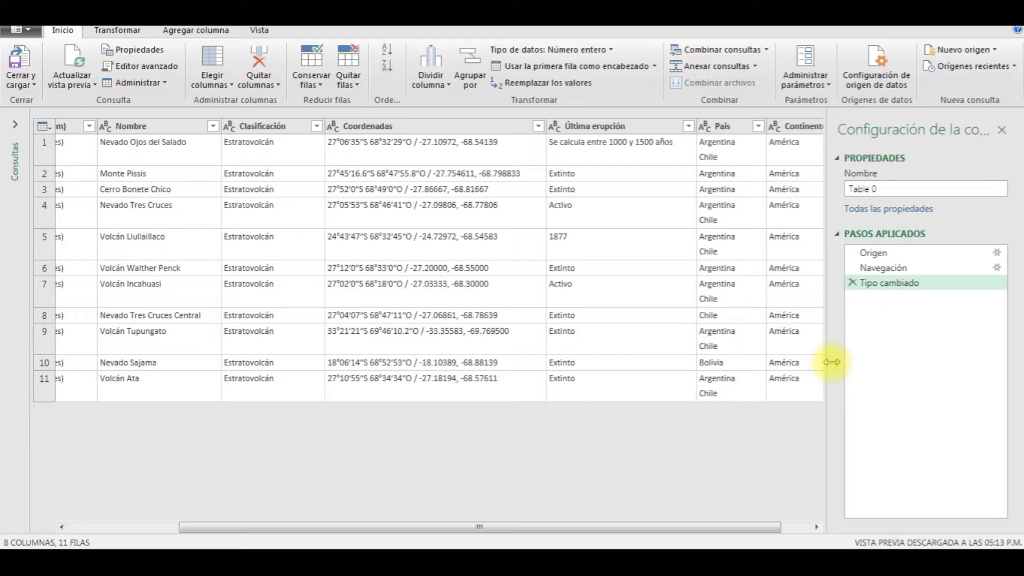
left_click_drag(572, 529, 439, 543)
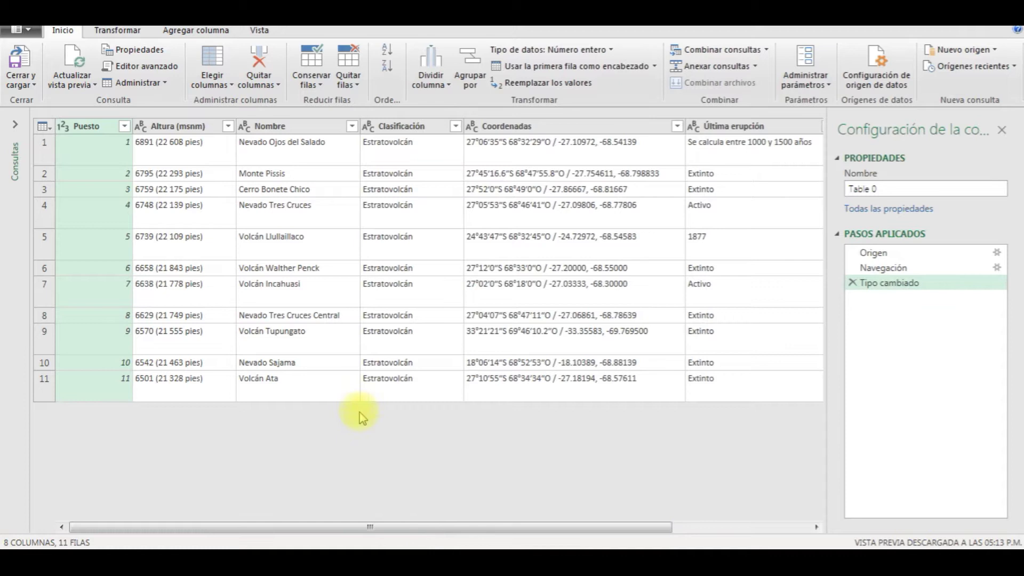
Remove the Clasificación and Coordenadas columns from the Table 0 query.
right_click(401, 131)
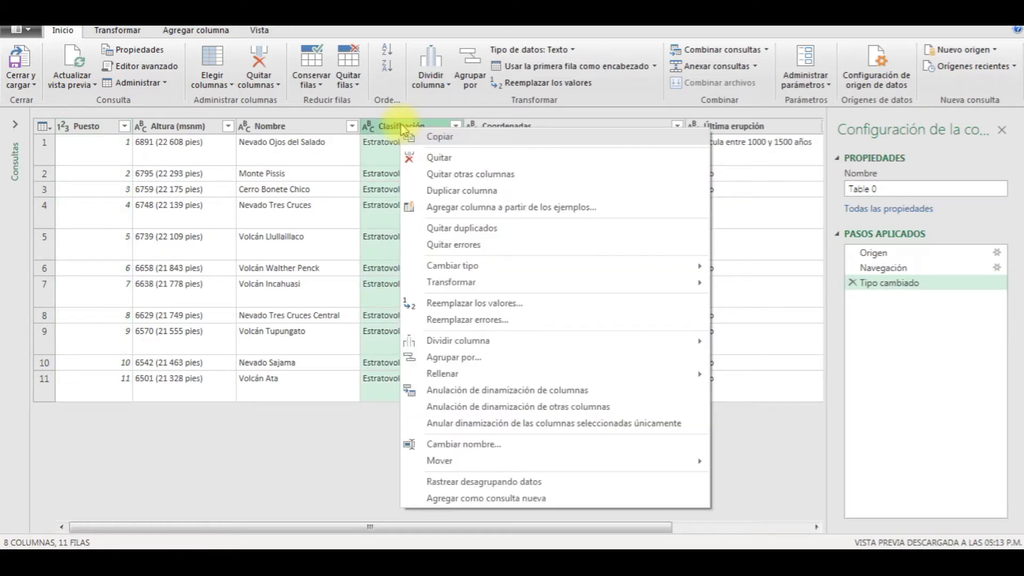
left_click(429, 156)
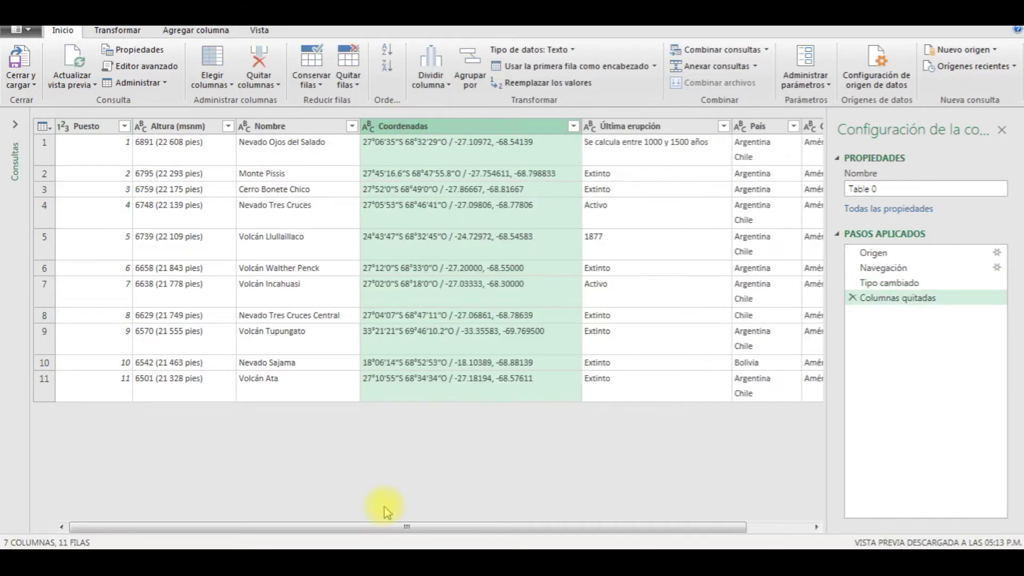
left_click_drag(505, 528, 429, 539)
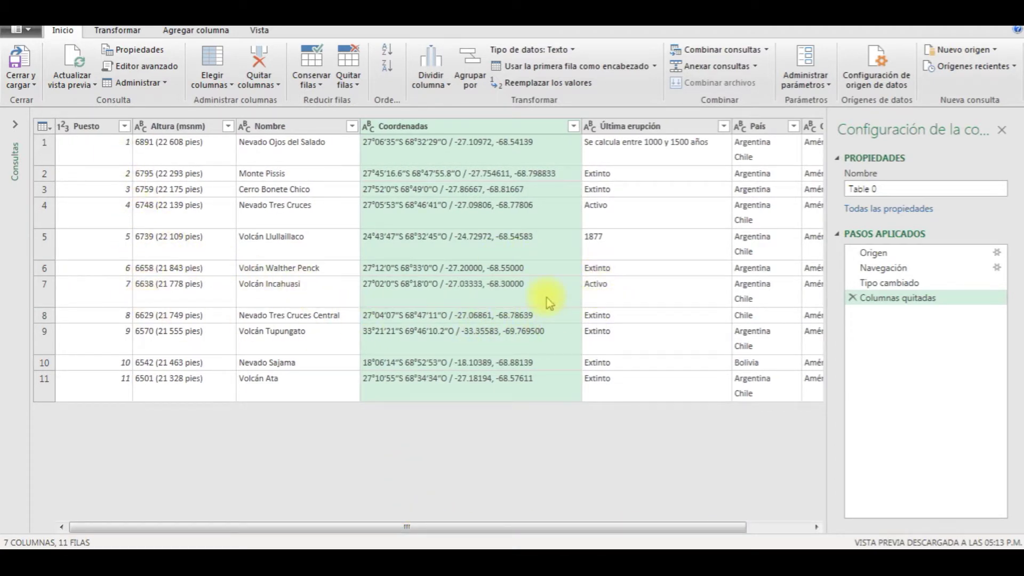
left_click(33, 86)
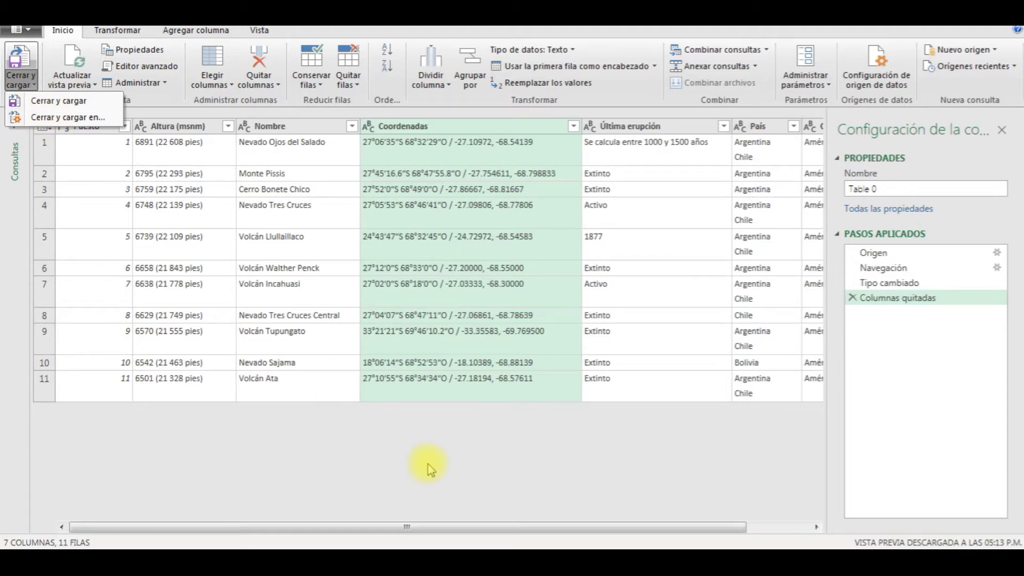
right_click(450, 124)
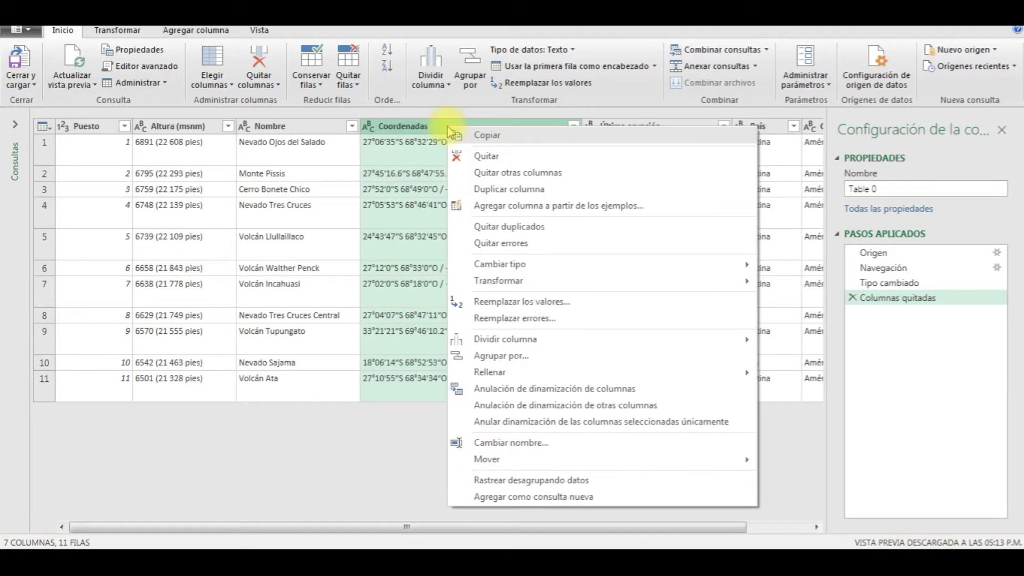
left_click(494, 156)
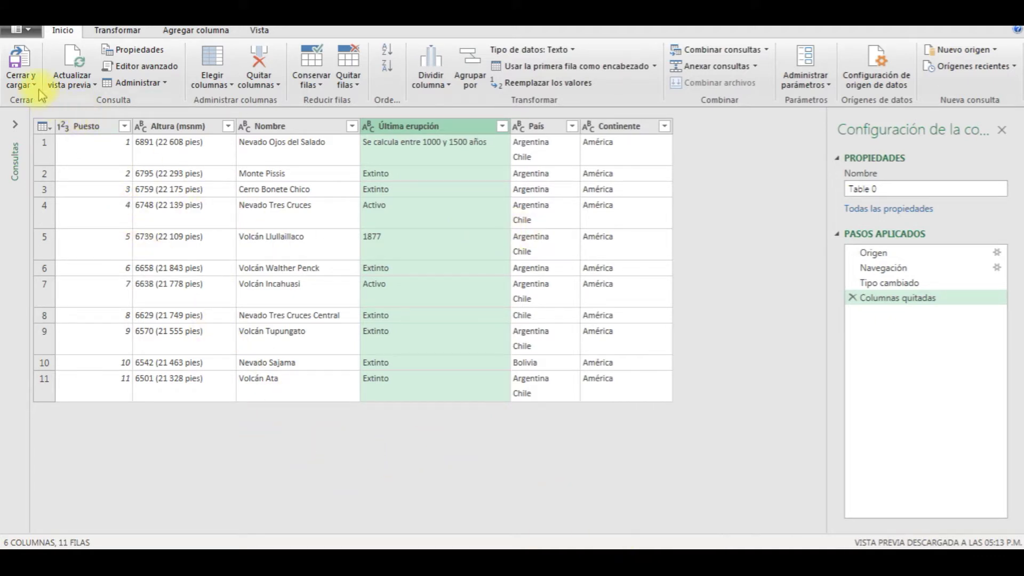
Close the query editor and load the query as a table (Tabla) in a new worksheet, without adding it to the data model.
left_click(21, 83)
left_click(34, 118)
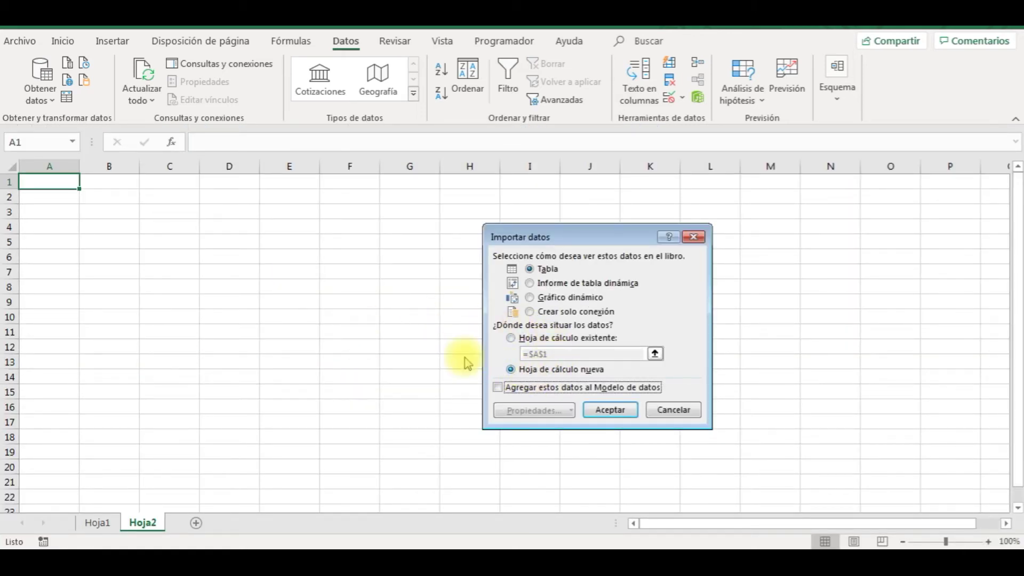
left_click(611, 410)
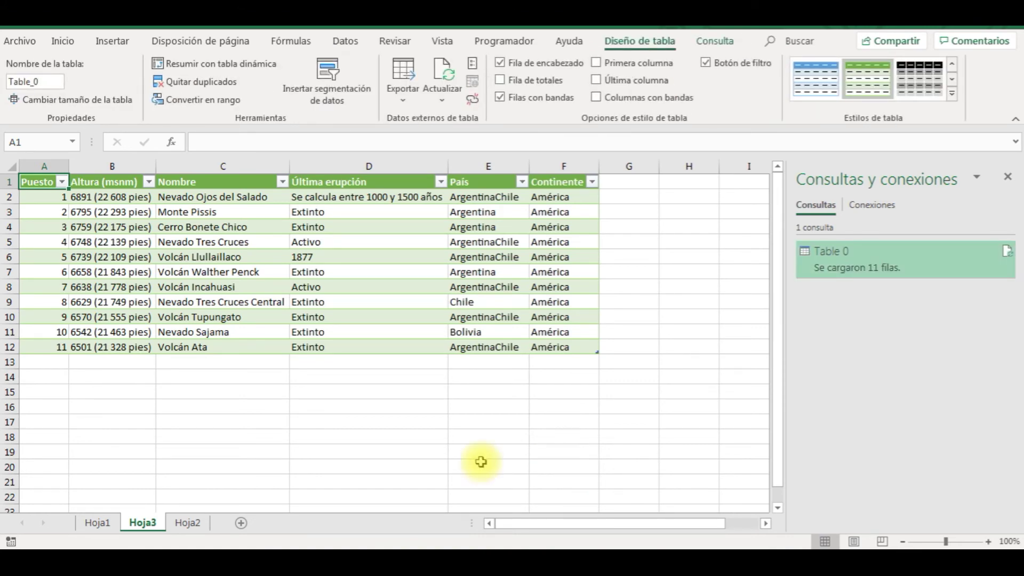
Widen the Última erupción column of the pasted data on Hoja1 and compare that data with the imported table on Hoja3.
left_click(98, 523)
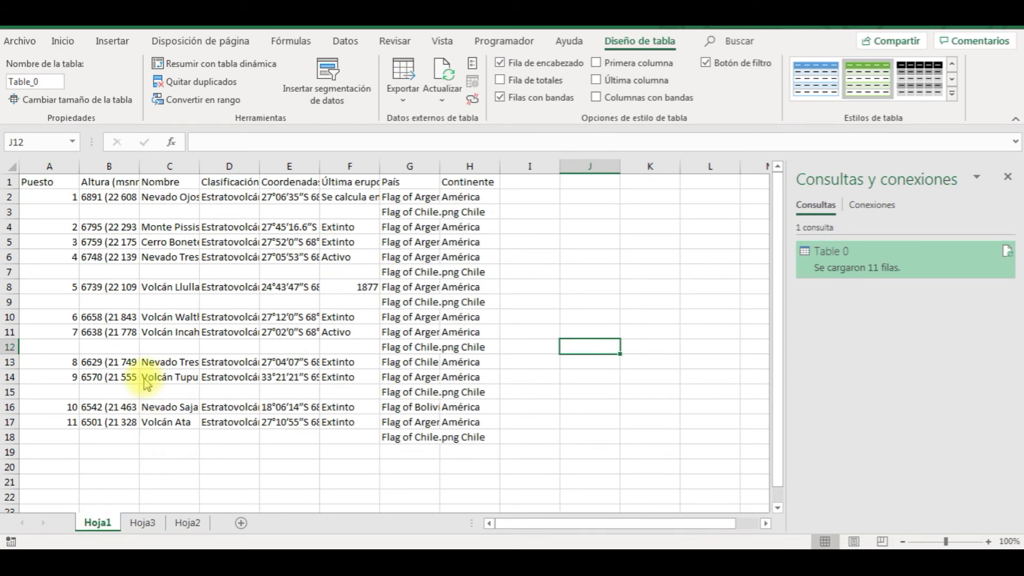
left_click_drag(379, 167, 412, 167)
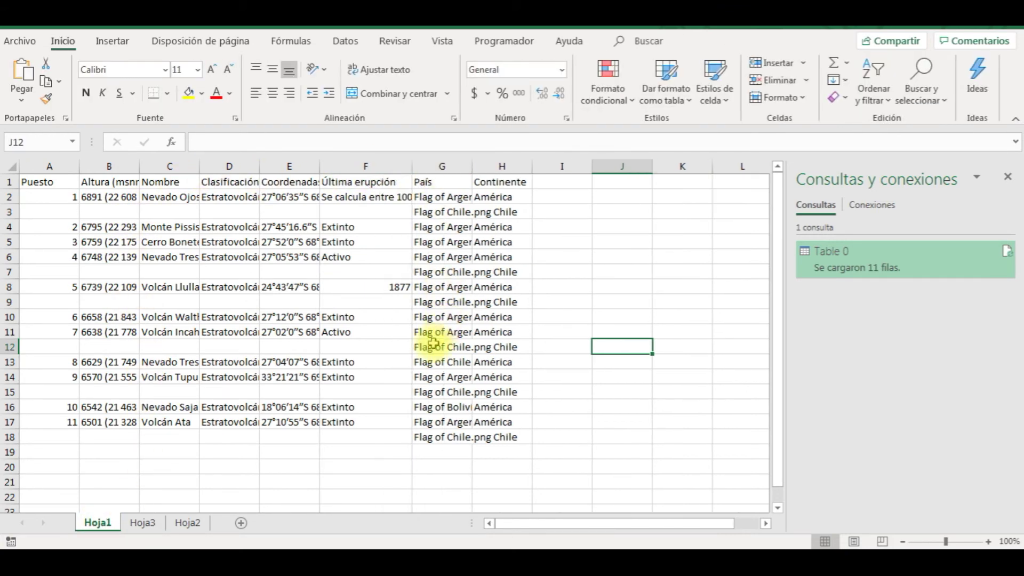
left_click(140, 523)
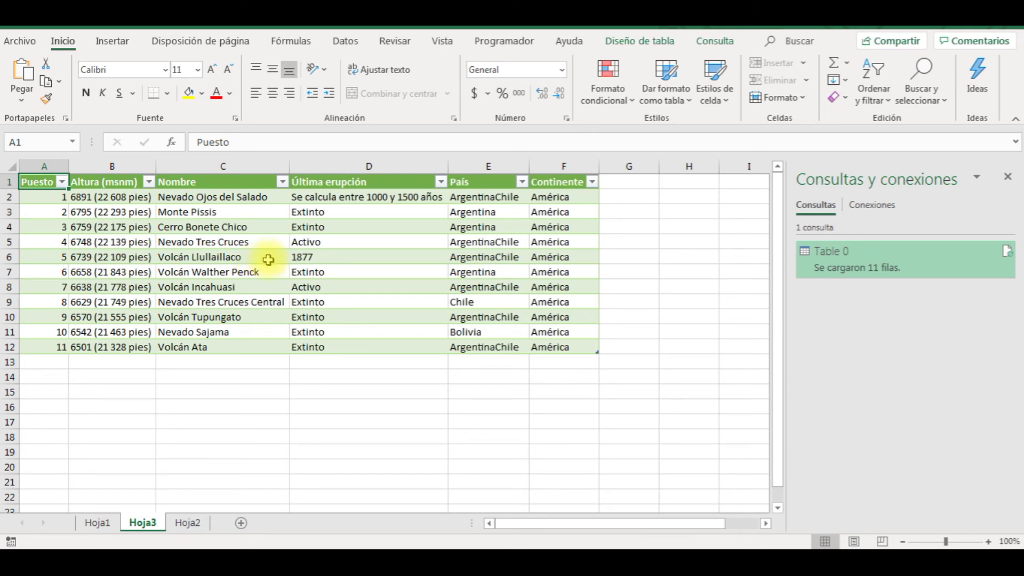
left_click(334, 368)
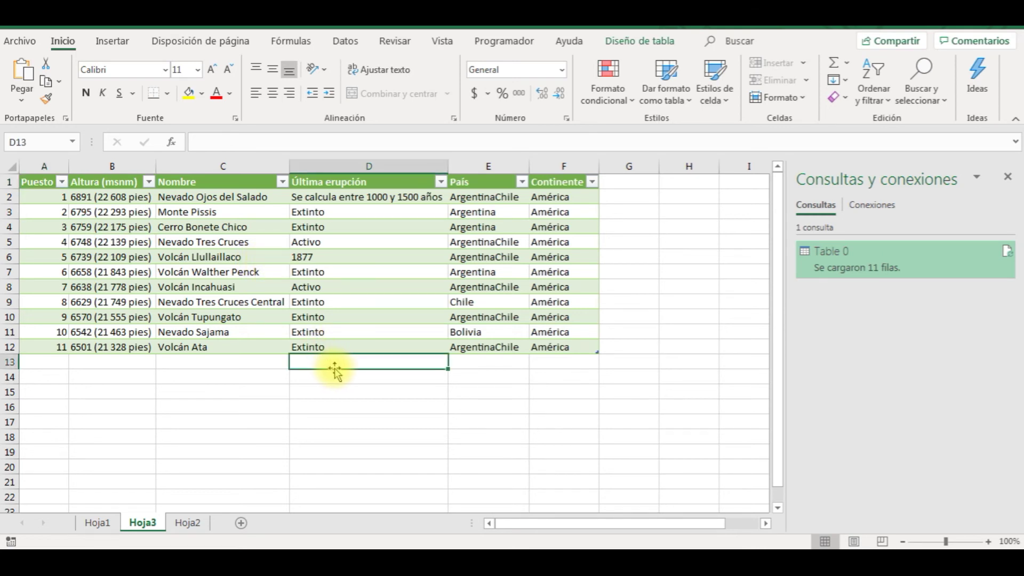
left_click(372, 399)
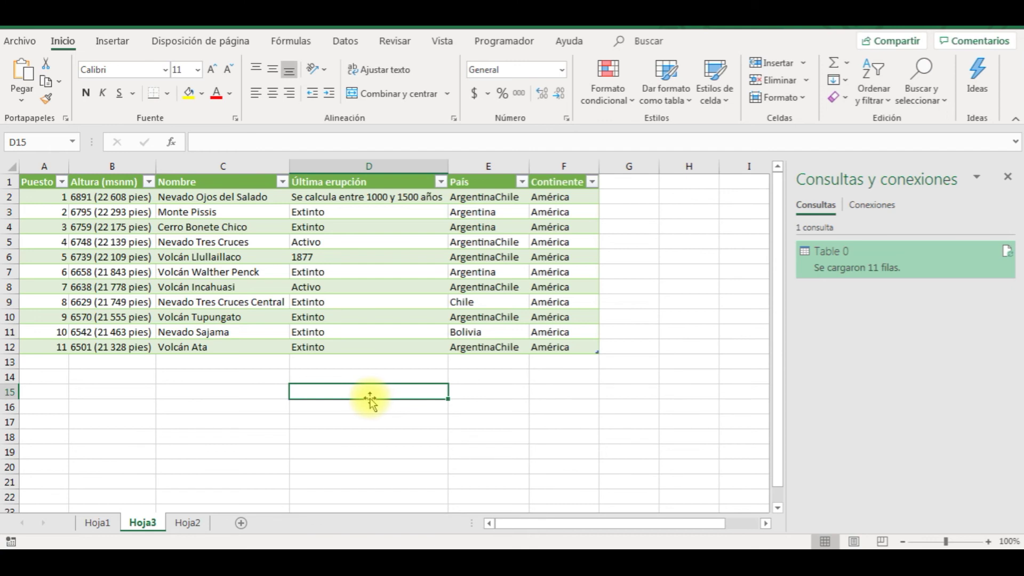